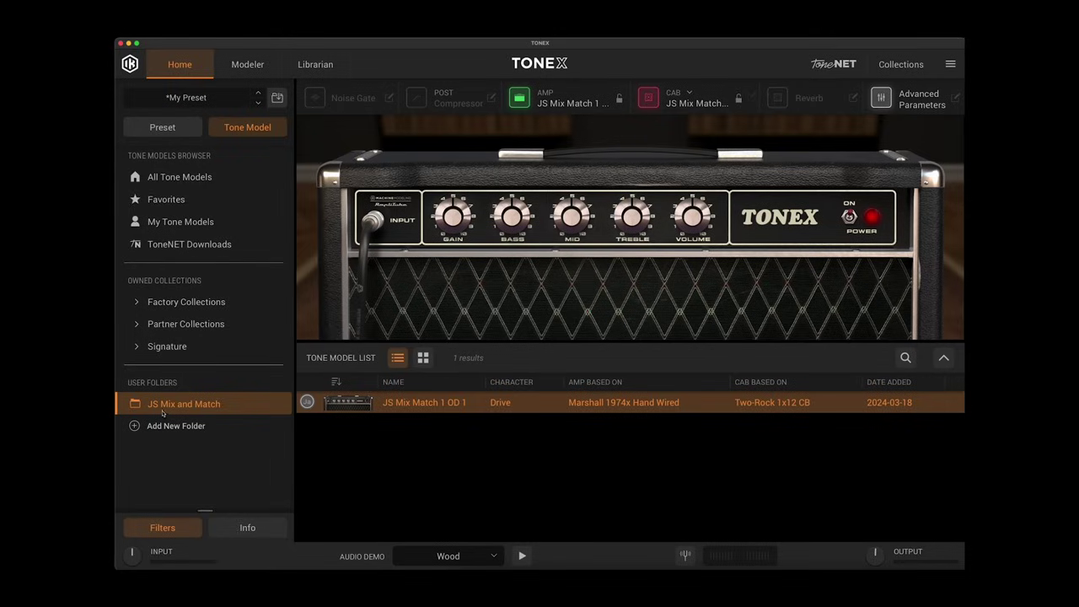
mouse_move(439, 402)
left_click(930, 403)
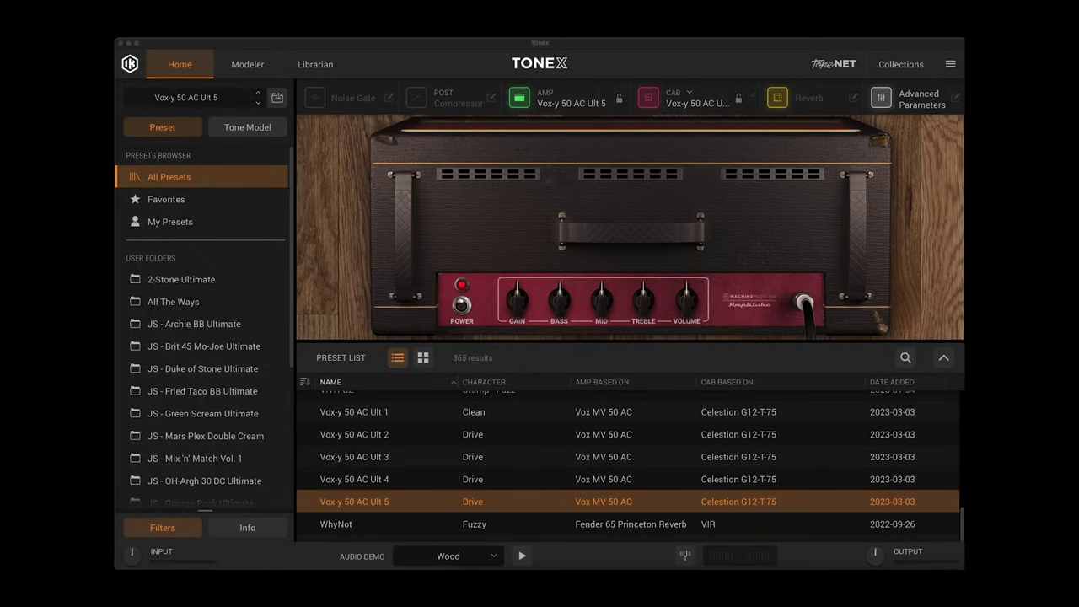
mouse_move(800, 417)
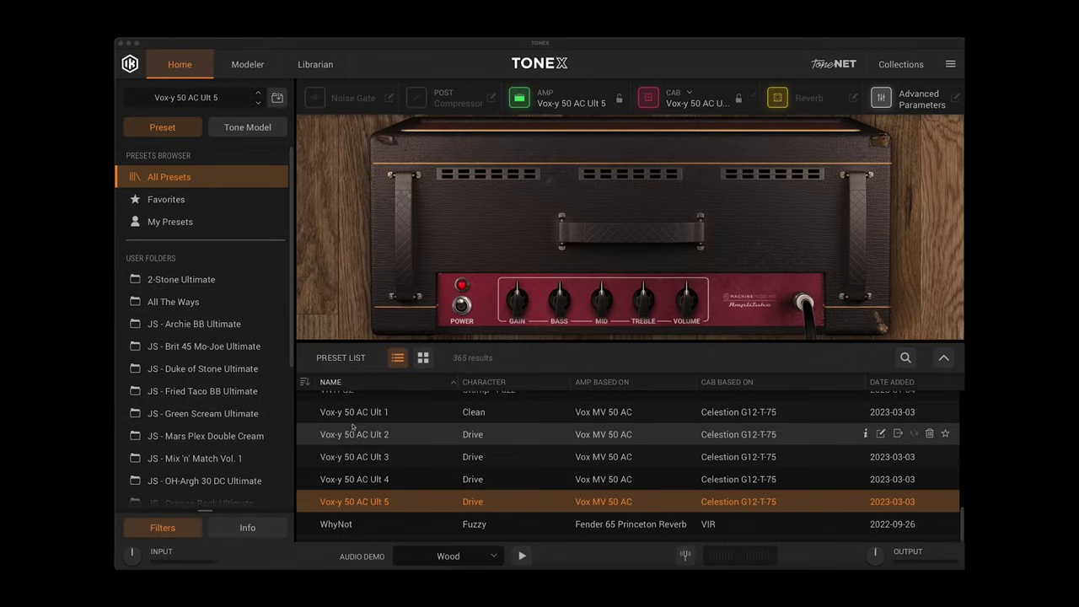
left_click(190, 135)
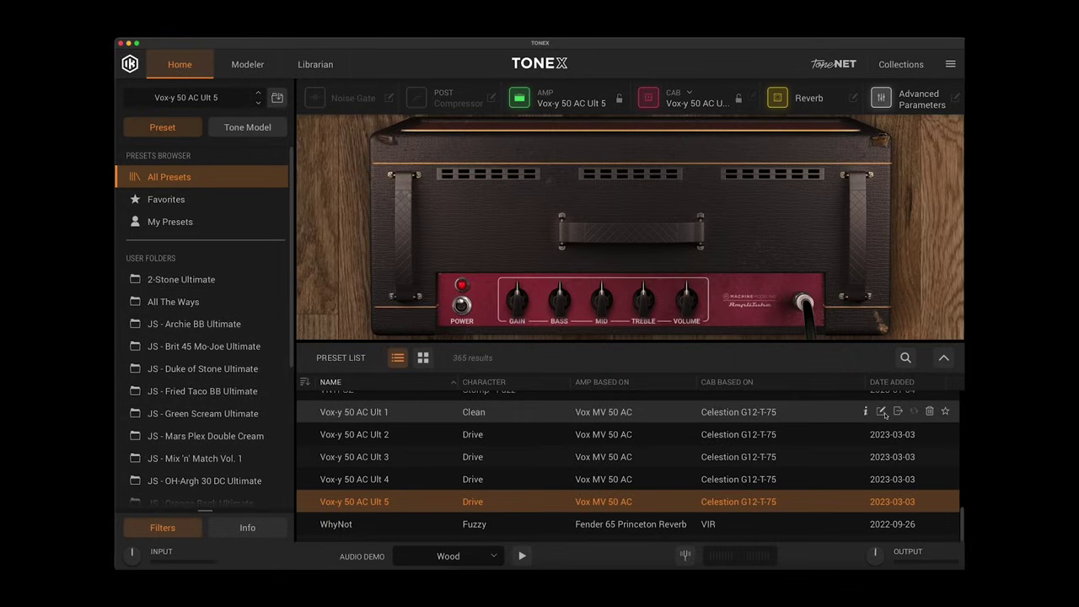
- Open the rename dialog for the presets Vox-y 50 AC Ult 1 and Vox-y 50 AC Ult 2, cancelling each one
left_click(881, 411)
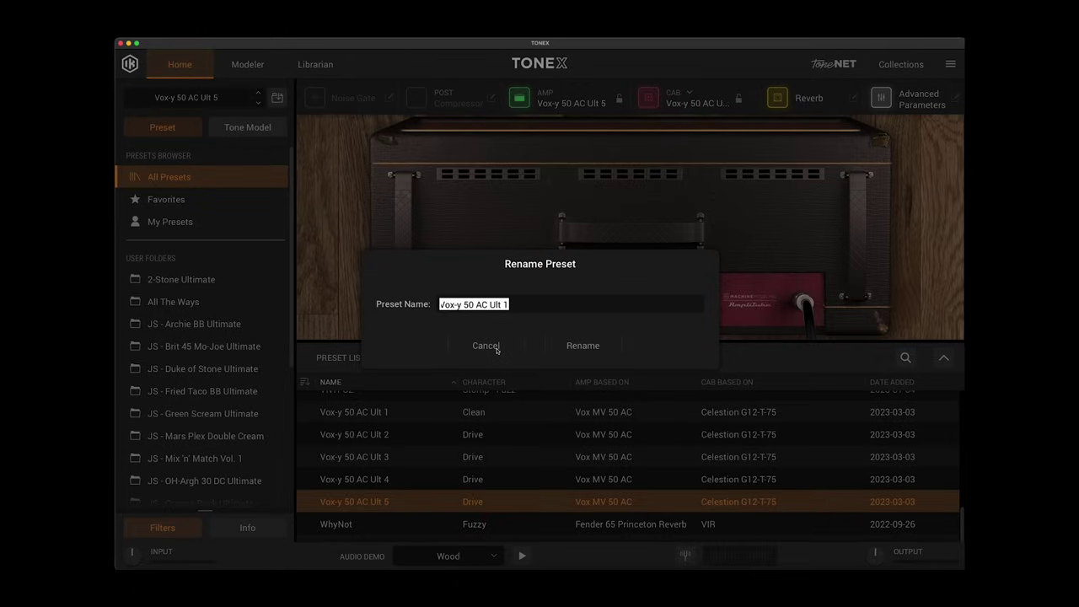
left_click(497, 348)
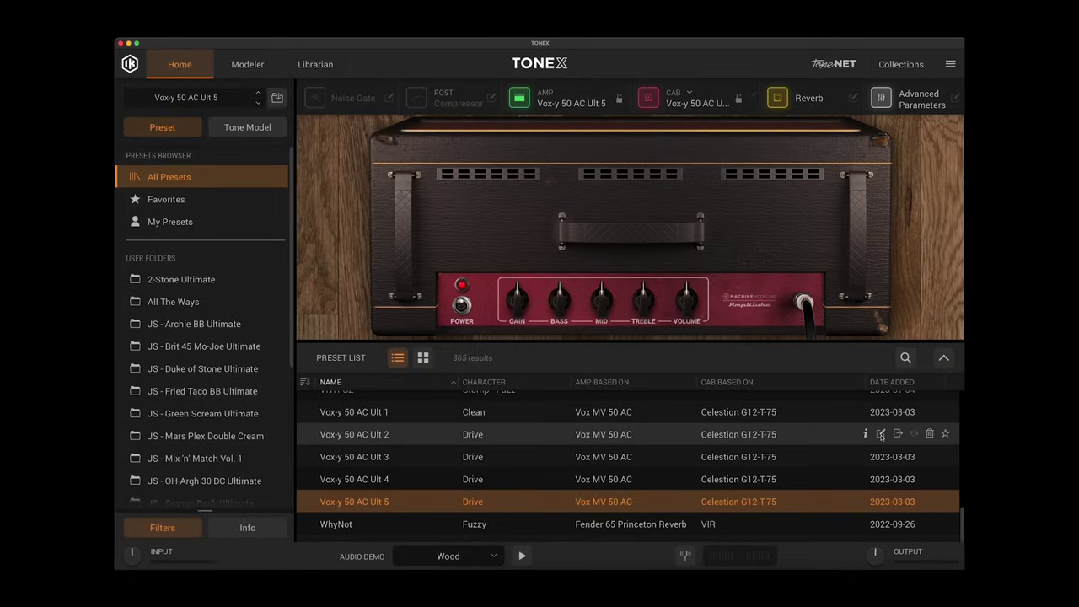
left_click(881, 434)
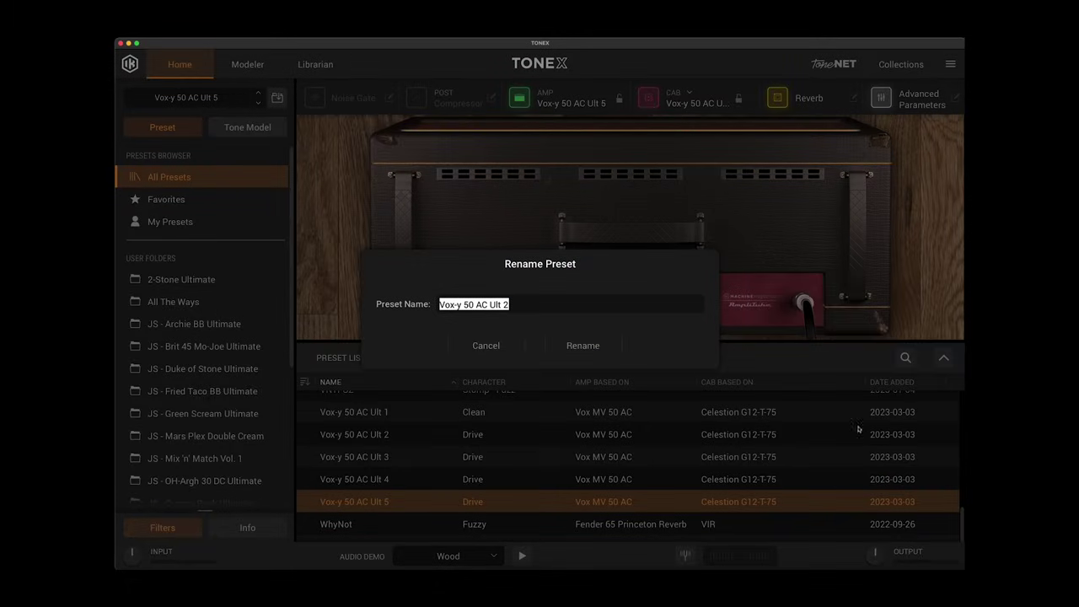
left_click(489, 347)
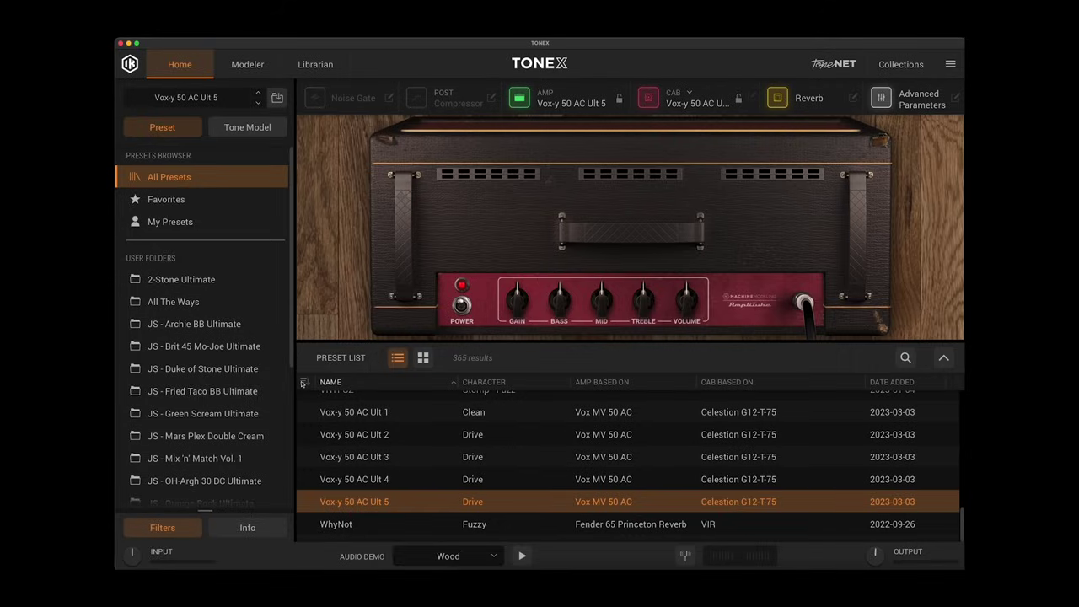
left_click(303, 384)
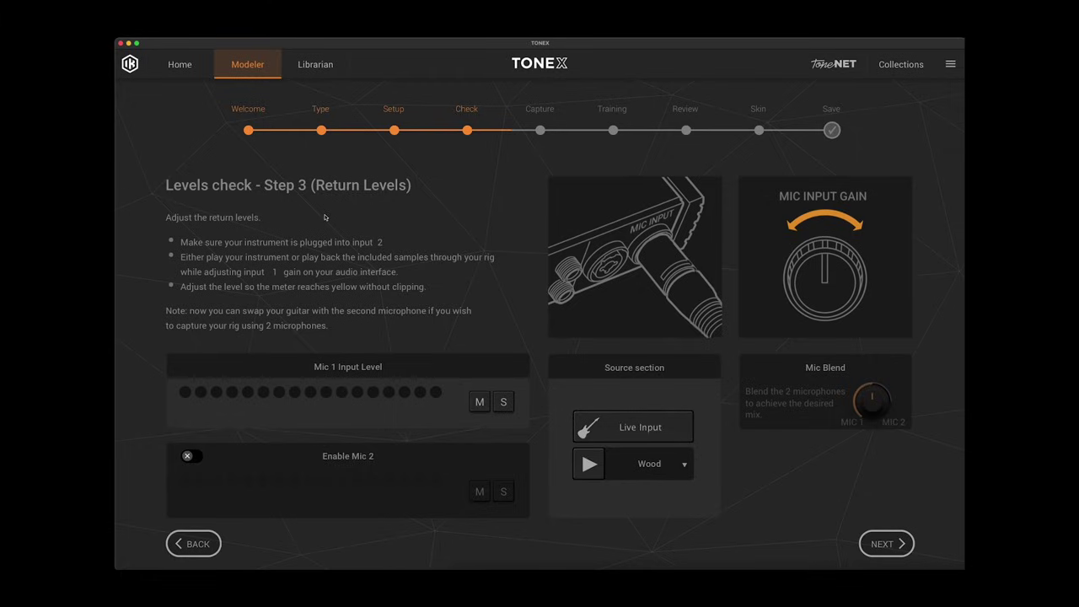
- Toggle the second microphone input on and off in the return levels check of the tone capture
left_click(194, 456)
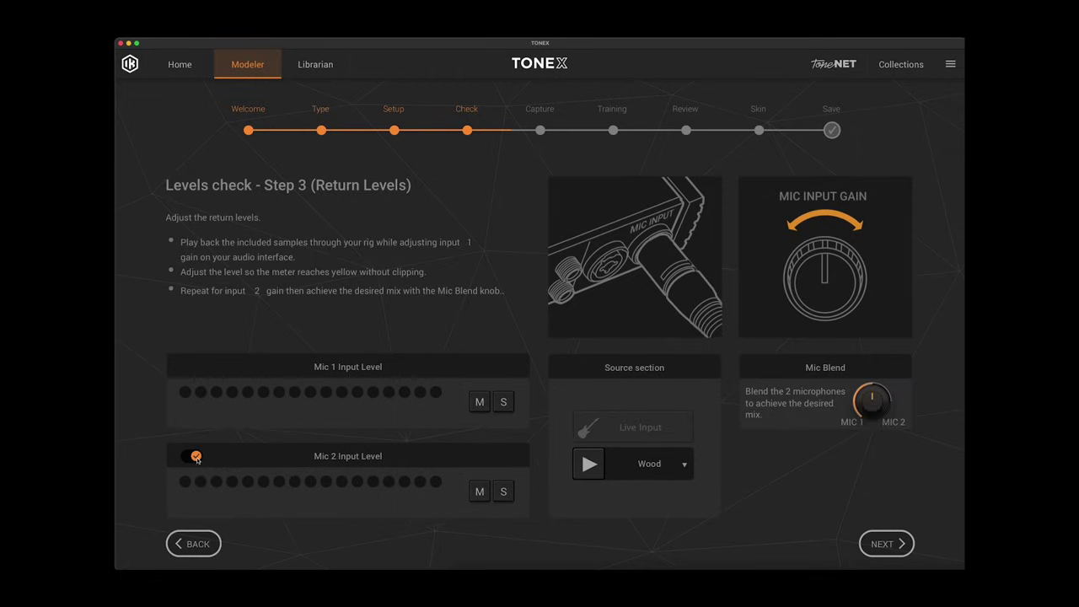
left_click(195, 457)
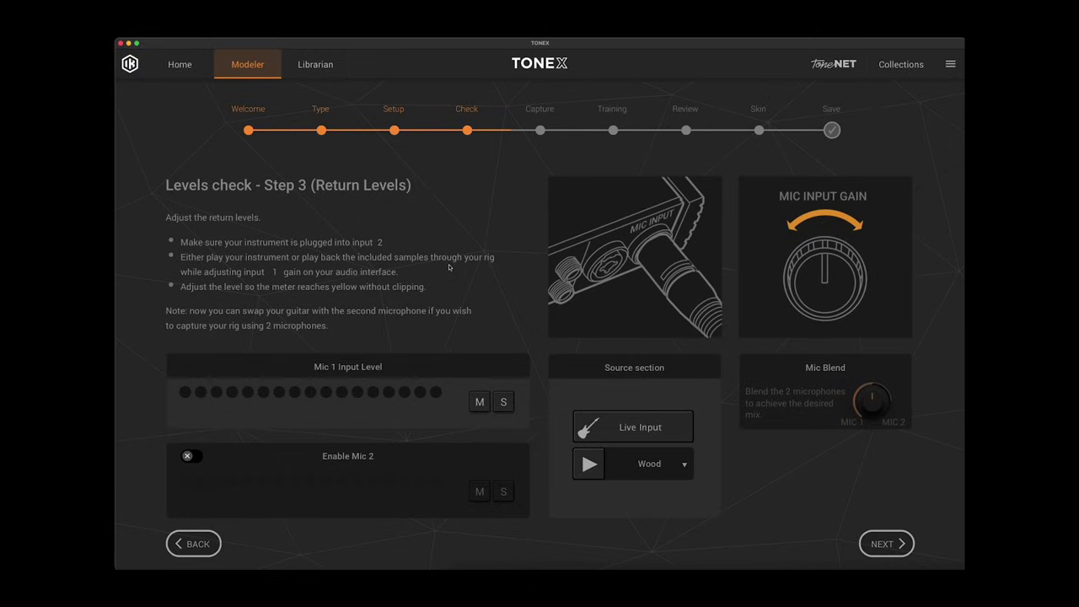
left_click(190, 456)
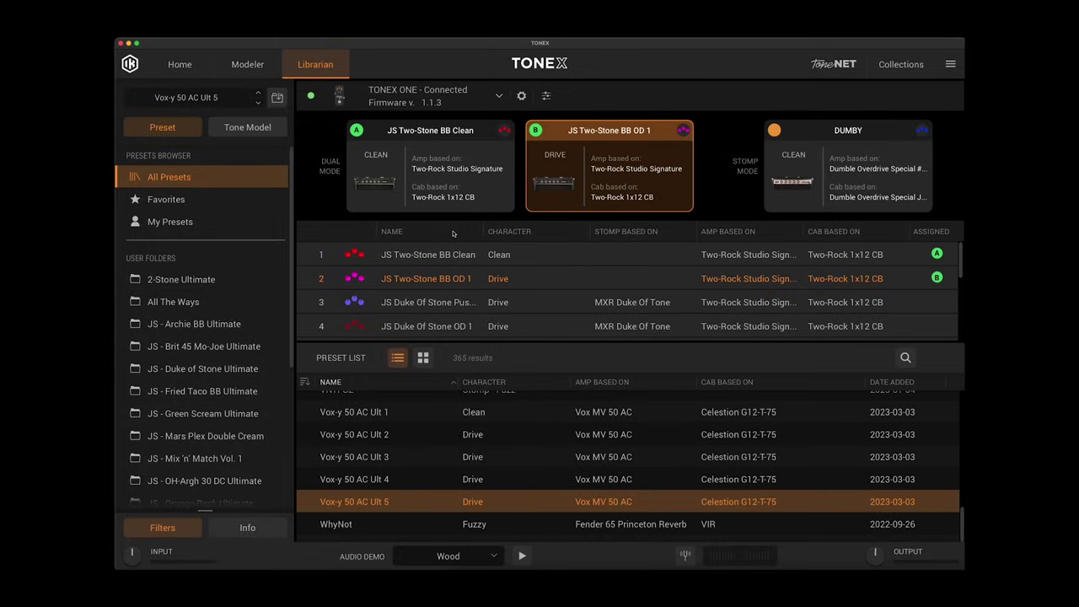
- Hide the Stomp Based On and Amp Based On columns in the TONEX ONE preset table, and show both again
right_click(503, 234)
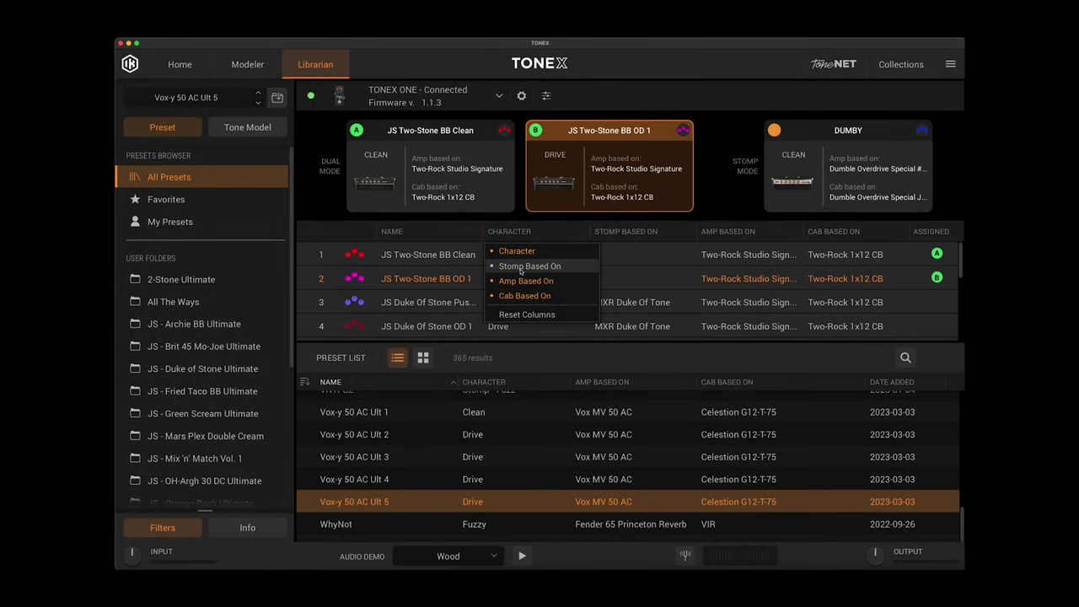
left_click(520, 267)
right_click(531, 234)
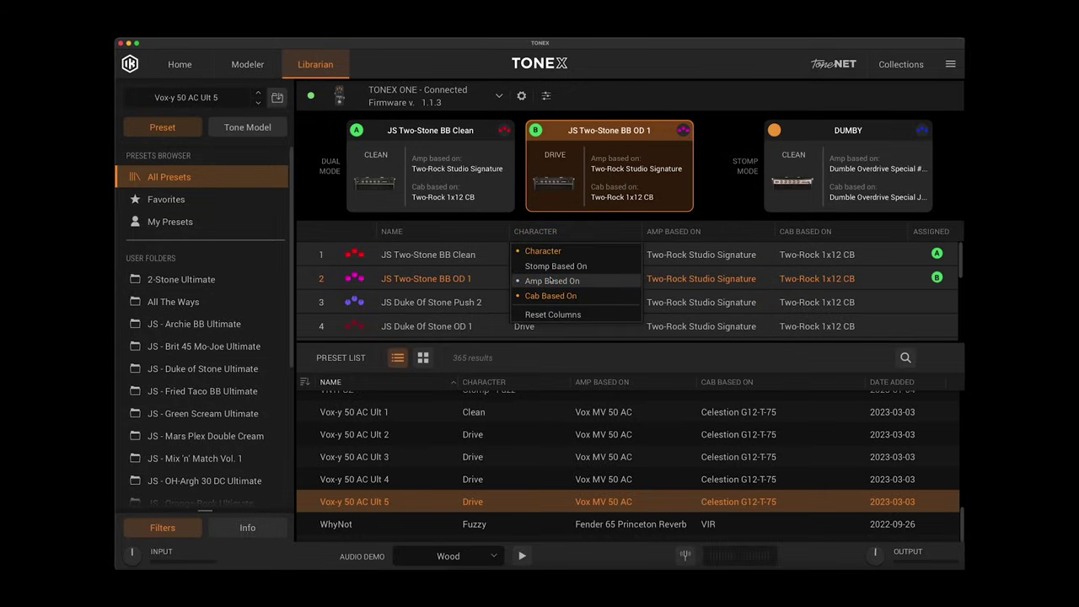
left_click(550, 281)
right_click(572, 236)
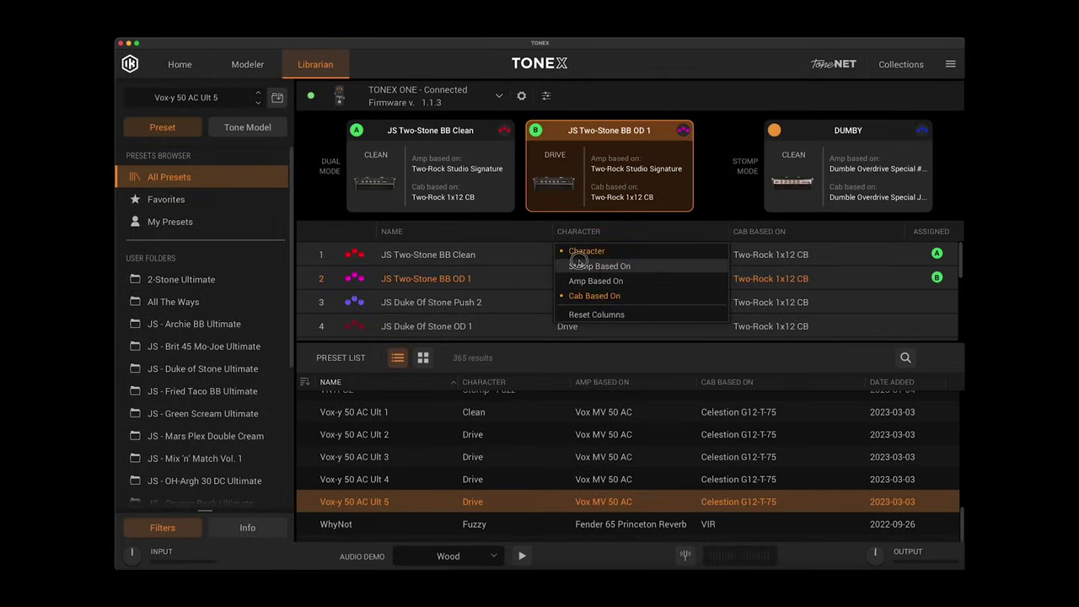
left_click(578, 265)
right_click(590, 236)
left_click(603, 280)
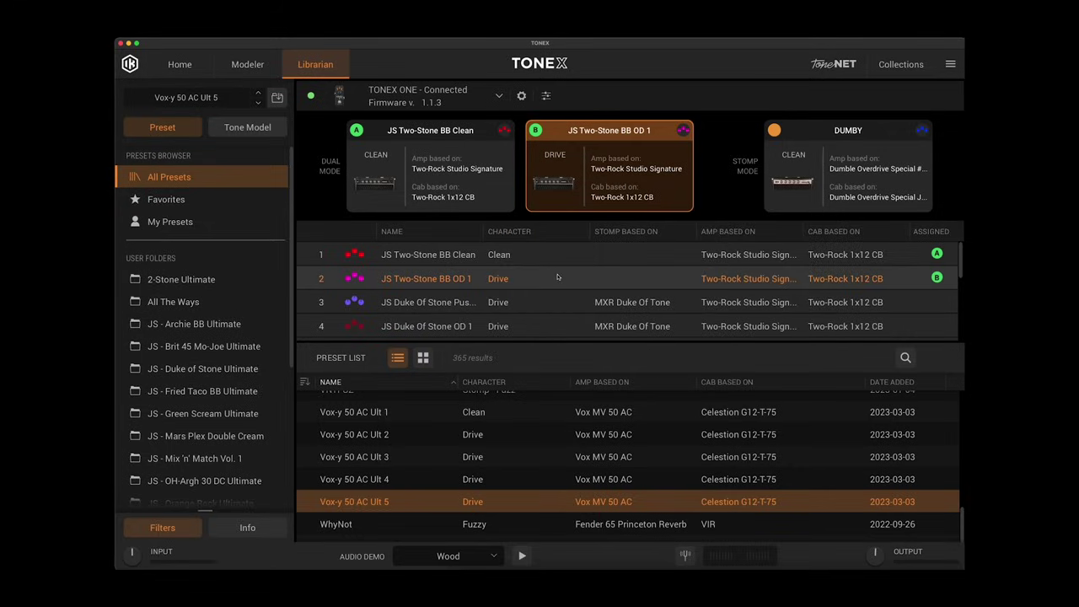
- Hide the Stomp Based On column in the TONEX ONE preset table and slightly widen the Amp Based On column
mouse_move(593, 241)
left_mouse_down()
mouse_move(550, 239)
mouse_move(599, 240)
left_mouse_up()
right_click(600, 242)
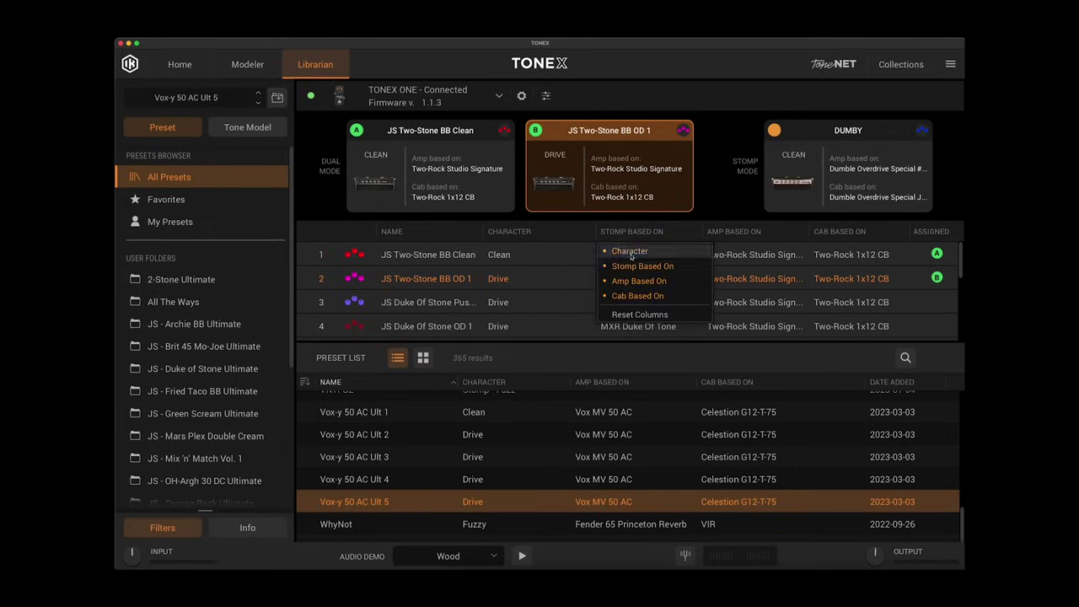
left_click(640, 266)
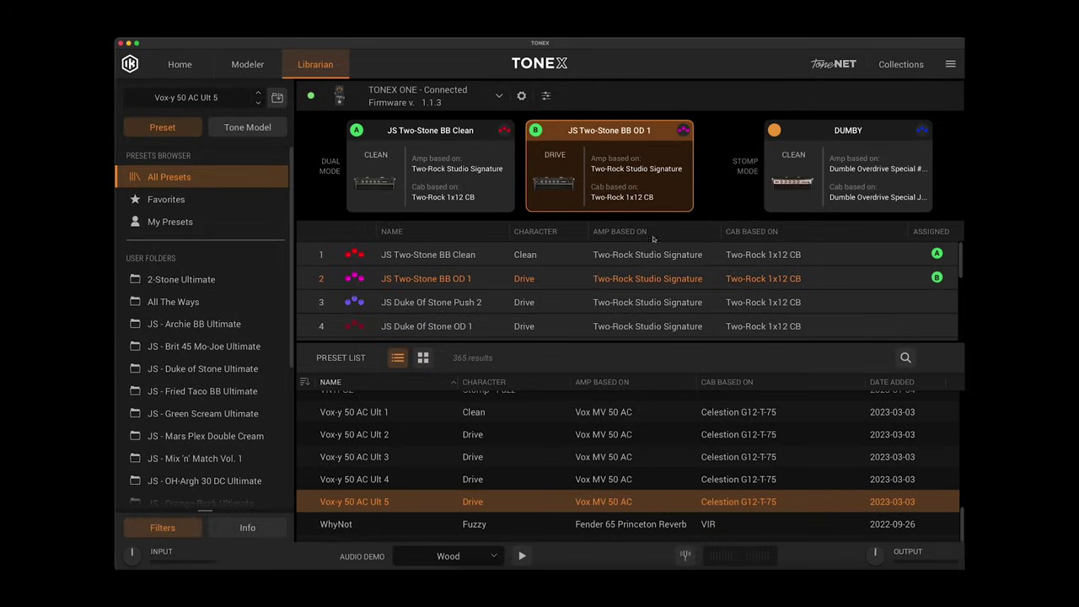
left_click_drag(720, 233, 727, 233)
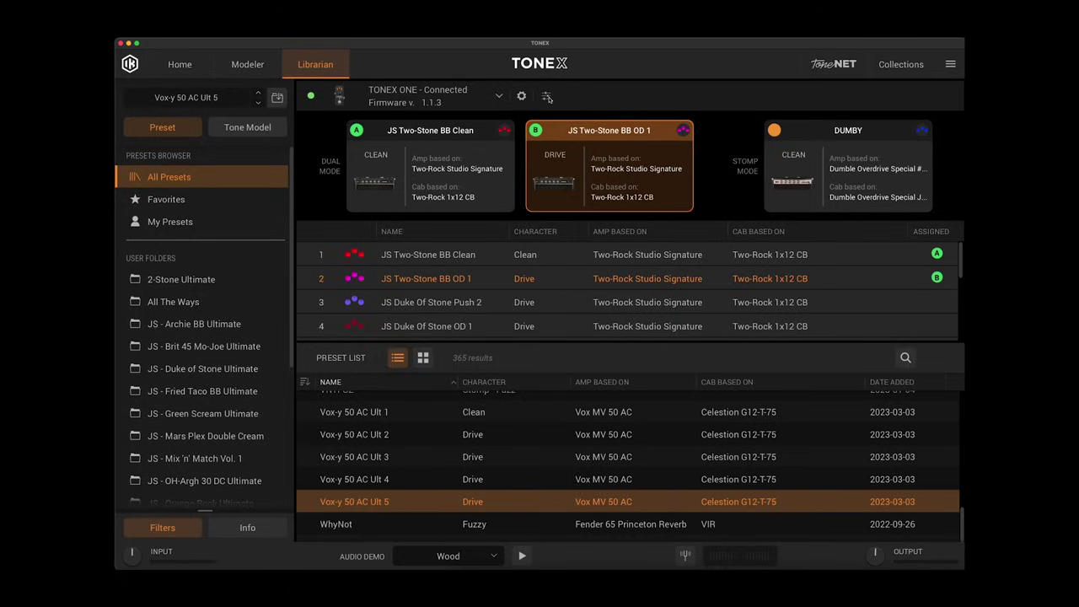
- Switch the TONEX ONE's Global Cabinet to Bypass and back to Active in its global setup, twice
left_click(547, 97)
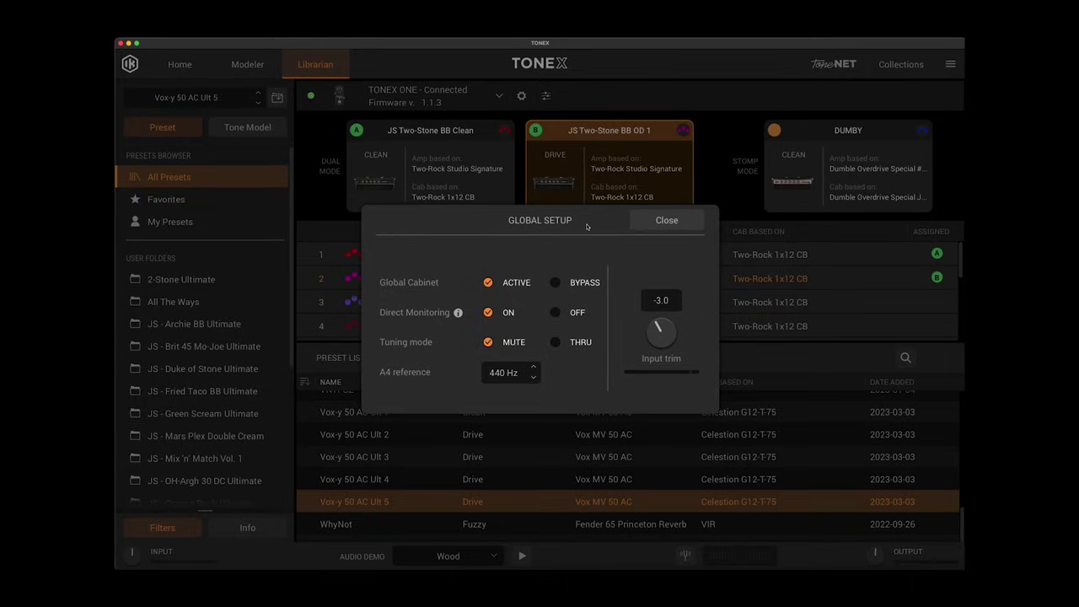
left_click(555, 282)
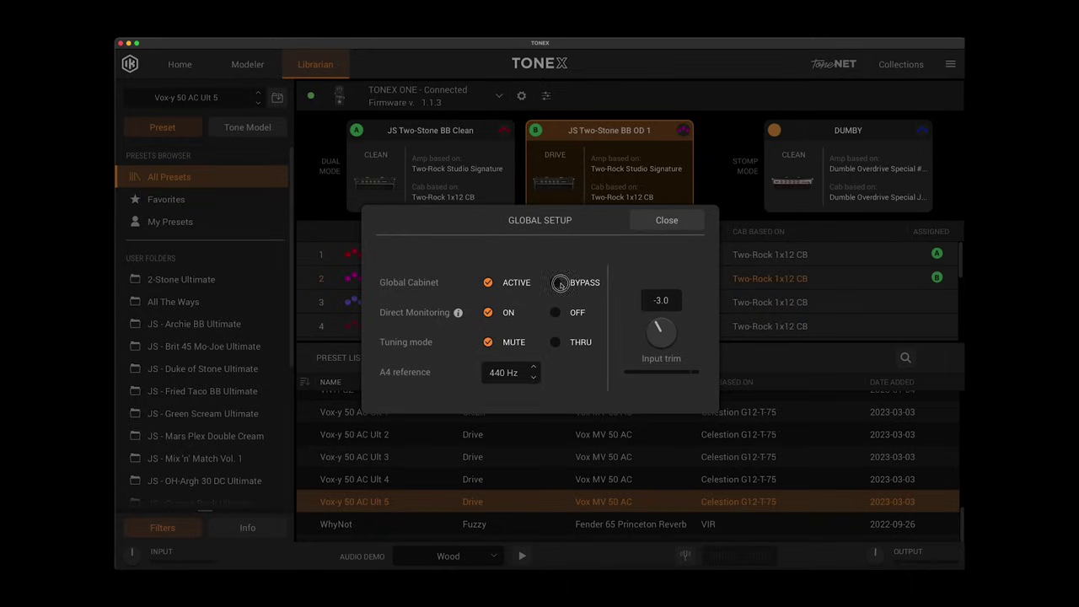
left_click(490, 283)
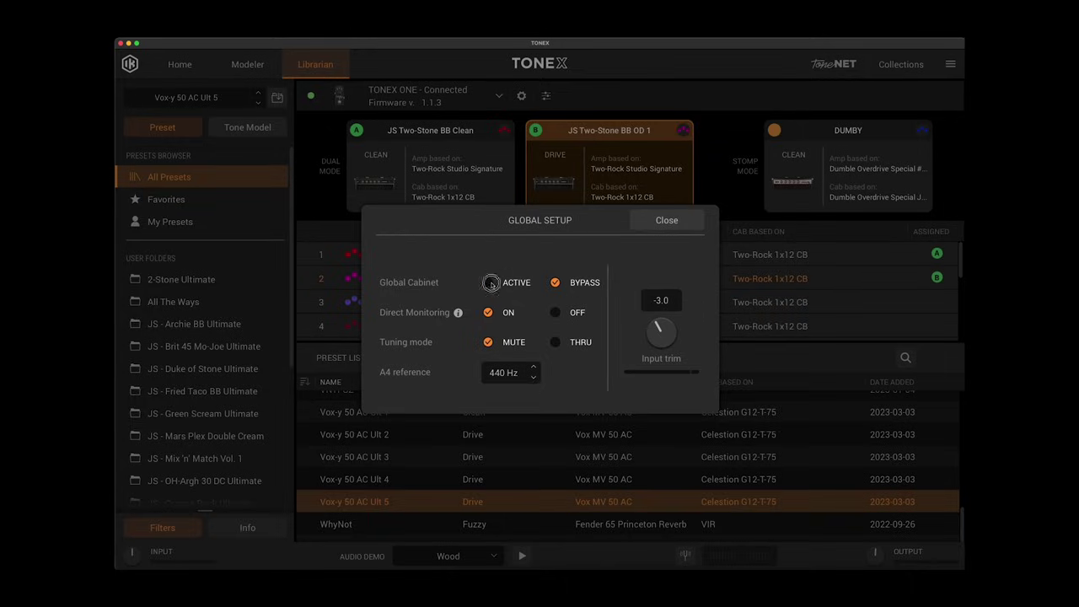
left_click(556, 284)
left_click(488, 283)
- Adjust the input trim, try Tuning mode Thru and Direct Monitoring Off, restore Mute and On, and close the global setup
left_click_drag(670, 336, 658, 327)
left_click(555, 342)
left_click(488, 342)
left_click(555, 313)
left_click(510, 313)
mouse_move(459, 314)
left_click(664, 221)
- Check the firmware update option for the connected TONEX ONE
left_click(523, 96)
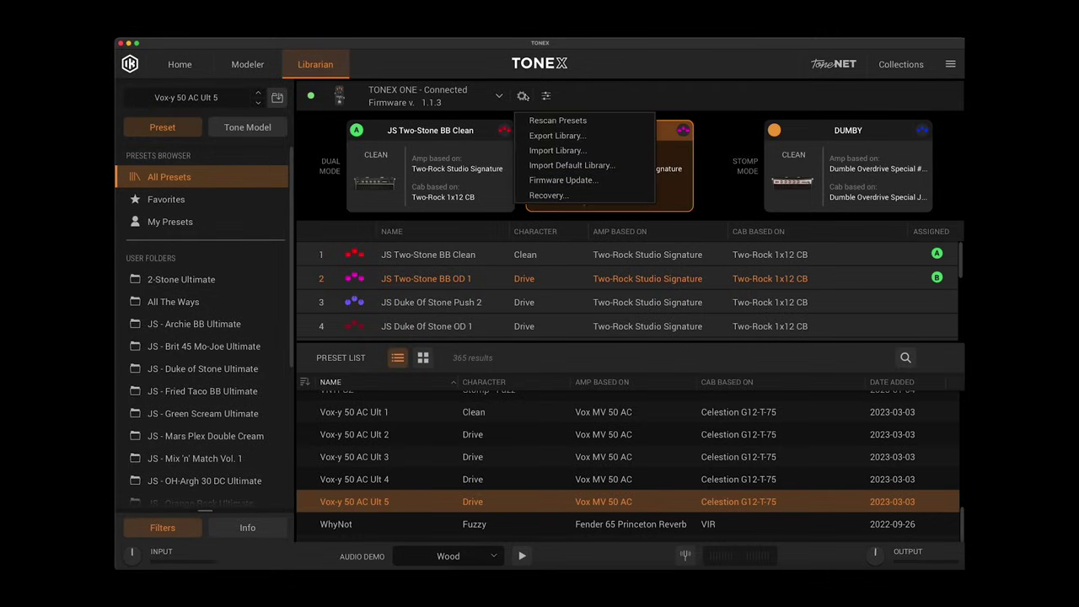
left_click(563, 181)
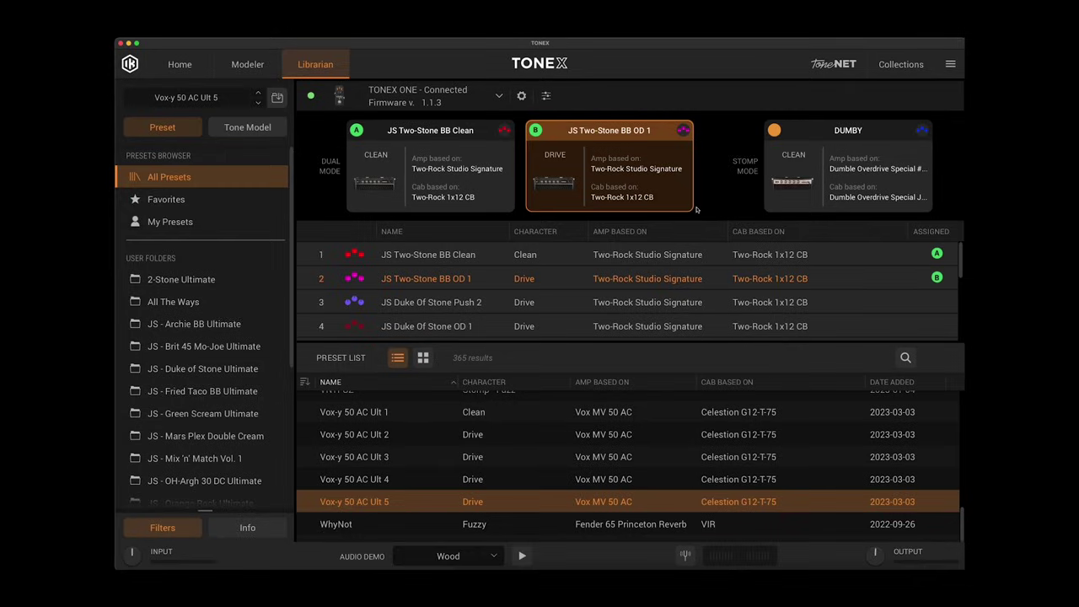
left_click(696, 205)
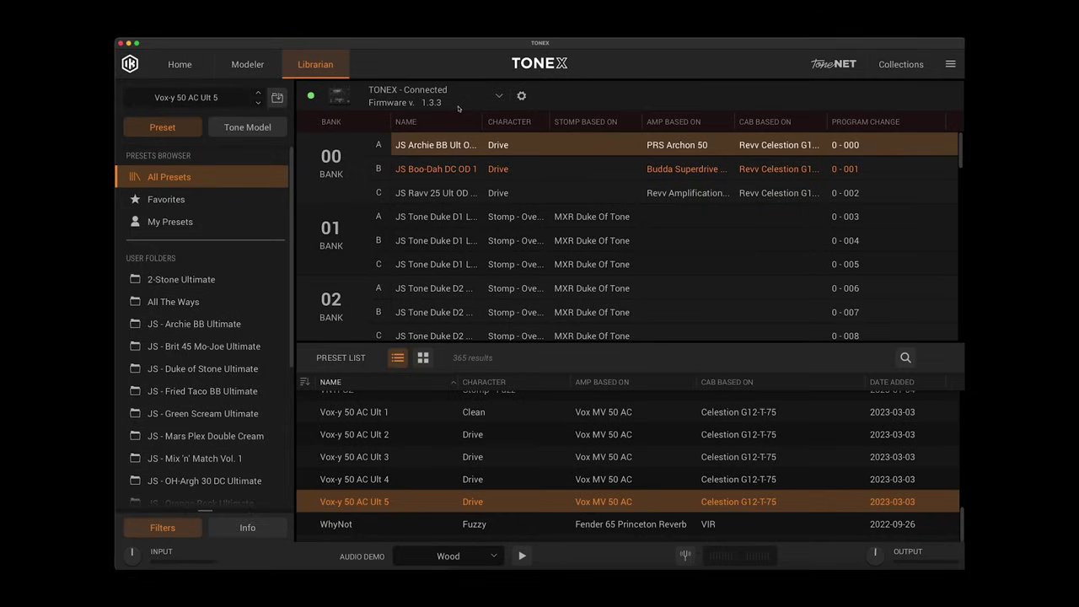
- Hide and show the Stomp Based On column in the TONEX pedal's bank table, and slightly widen it
right_click(531, 127)
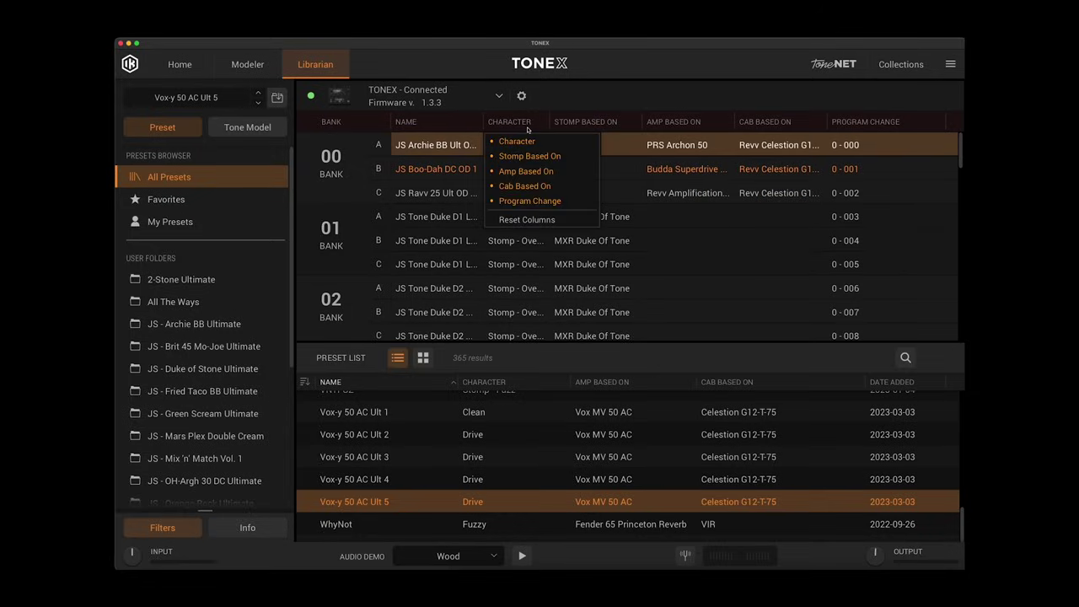
left_click(529, 157)
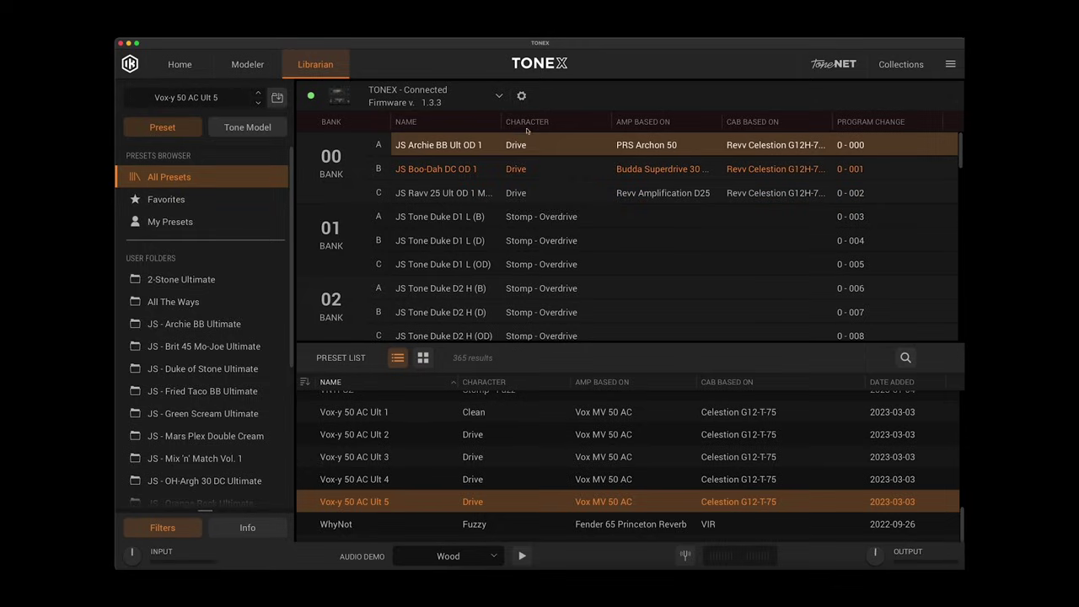
right_click(530, 127)
left_click(532, 155)
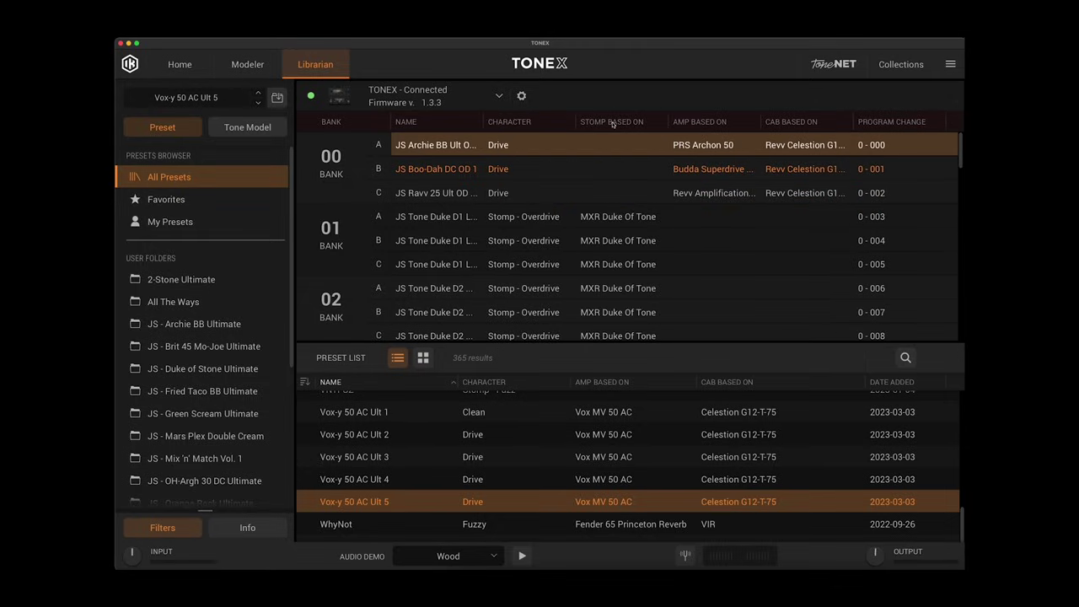
left_click(667, 123)
left_click_drag(667, 124, 668, 124)
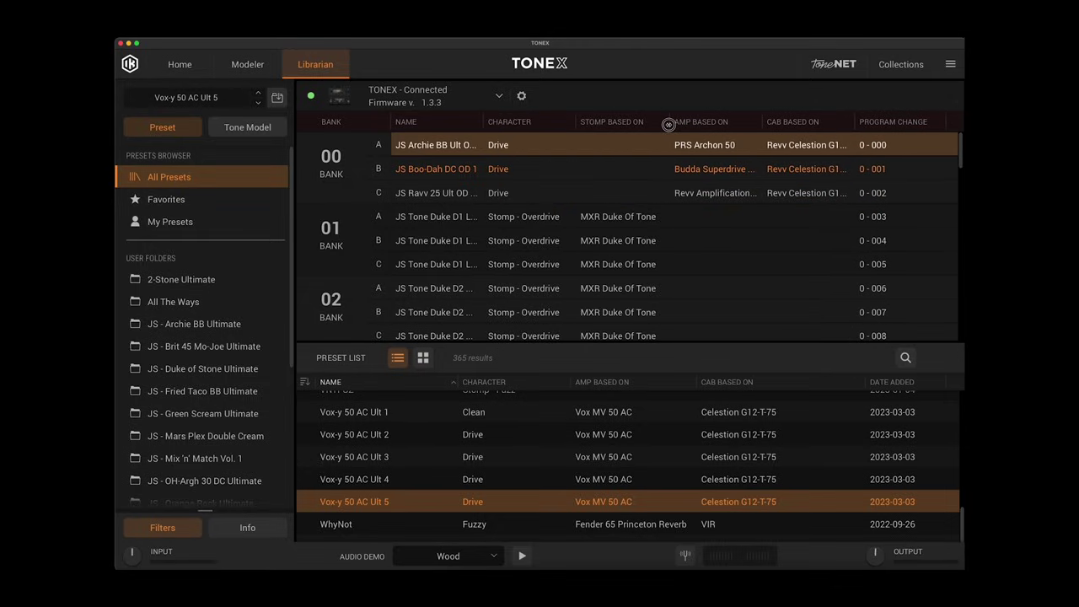